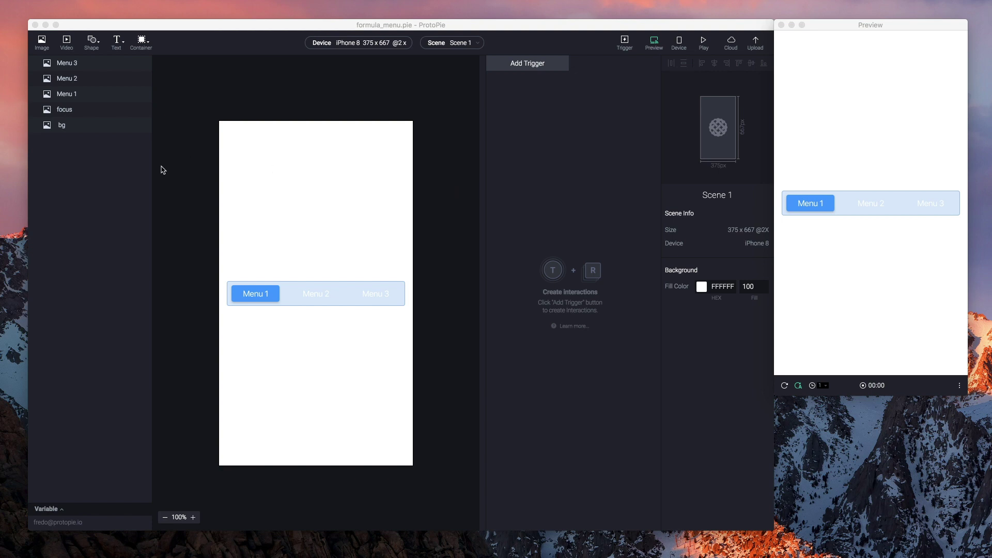
Step: Inspect the properties of the Menu 1, Menu 2, Menu 3 and focus layers one by one
left_click(101, 201)
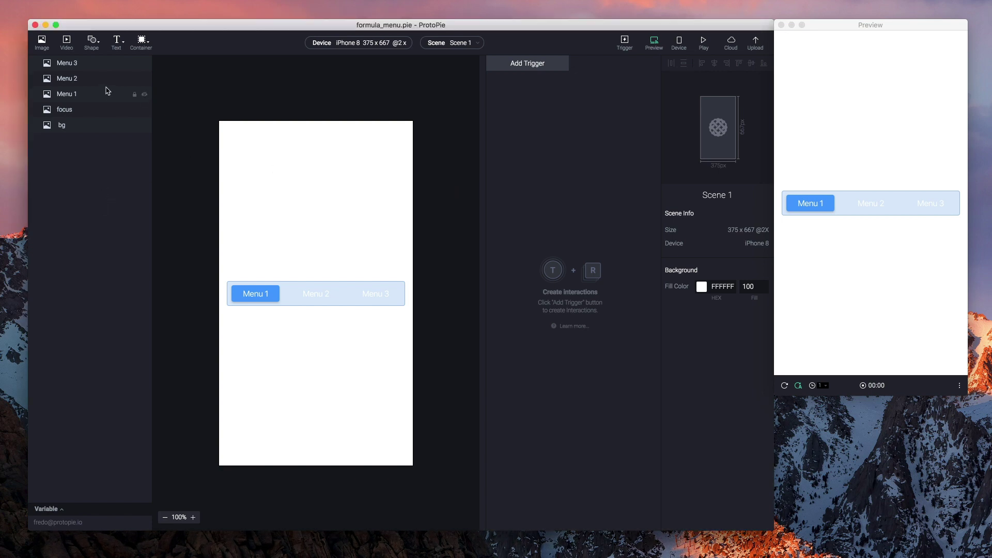
left_click(85, 101)
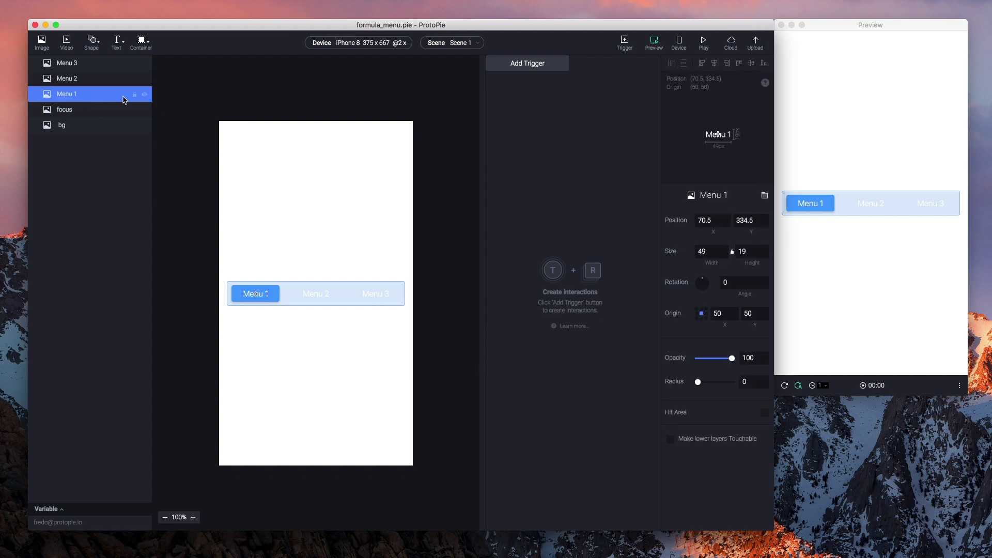
left_click(84, 80)
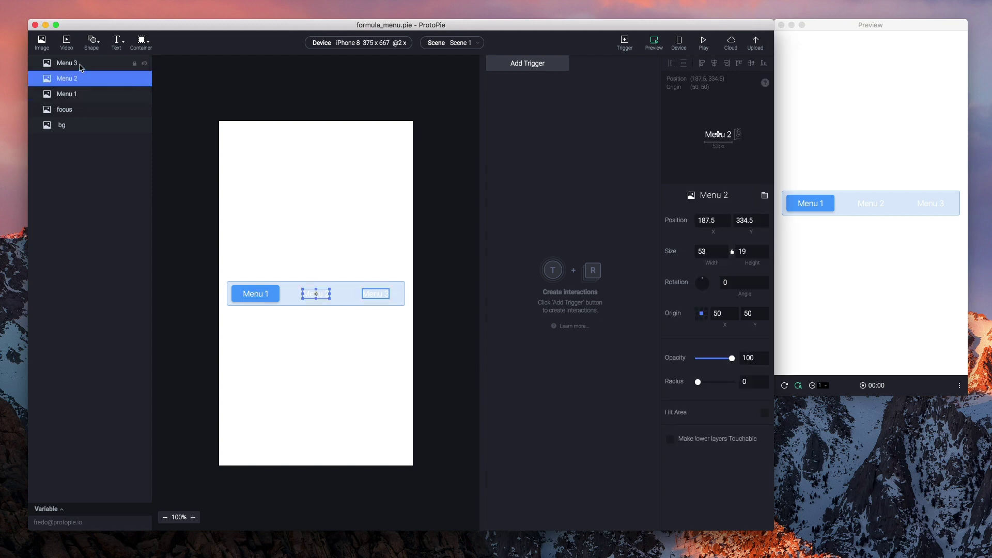
left_click(80, 66)
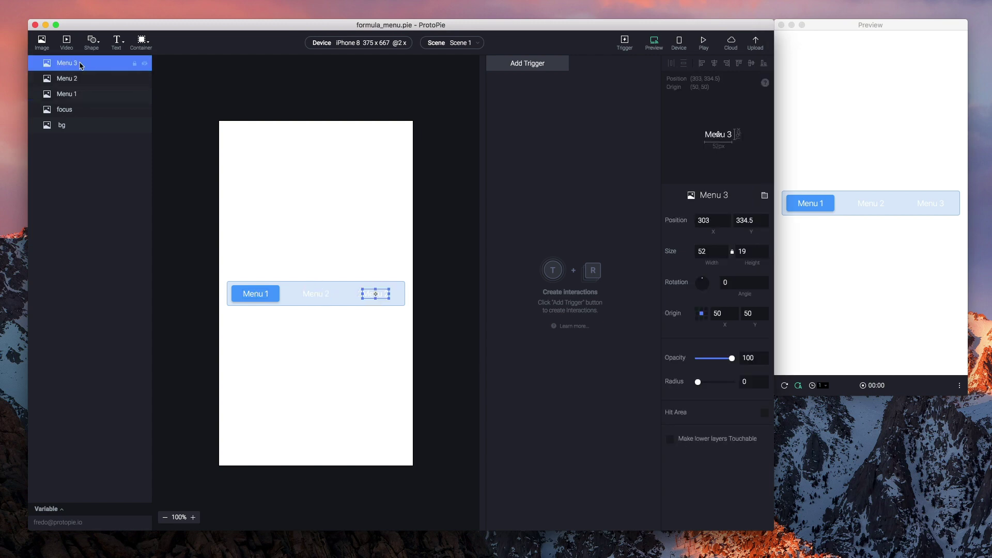
left_click(77, 97)
left_click(80, 111)
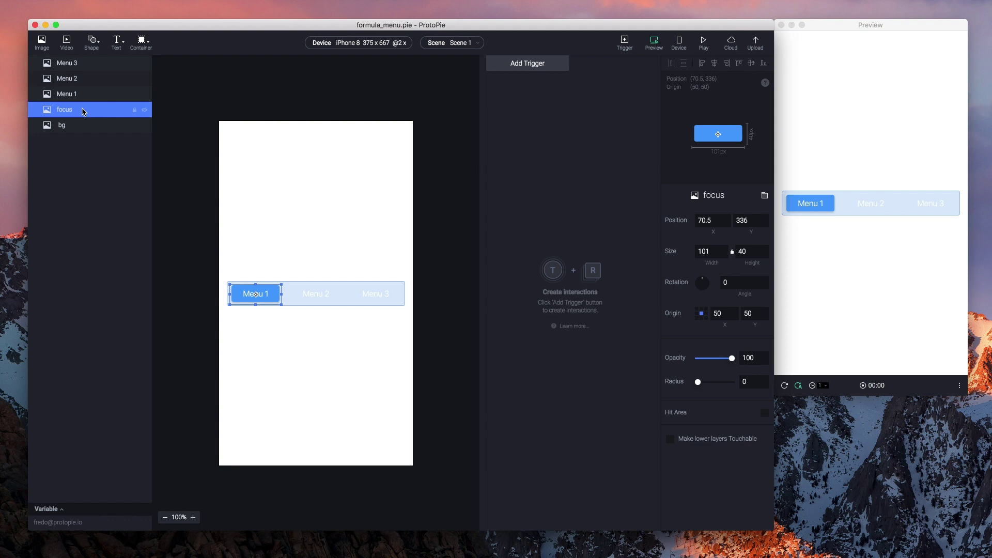
Step: Test the menu bar in the preview by tapping Menu 2
left_click(804, 225)
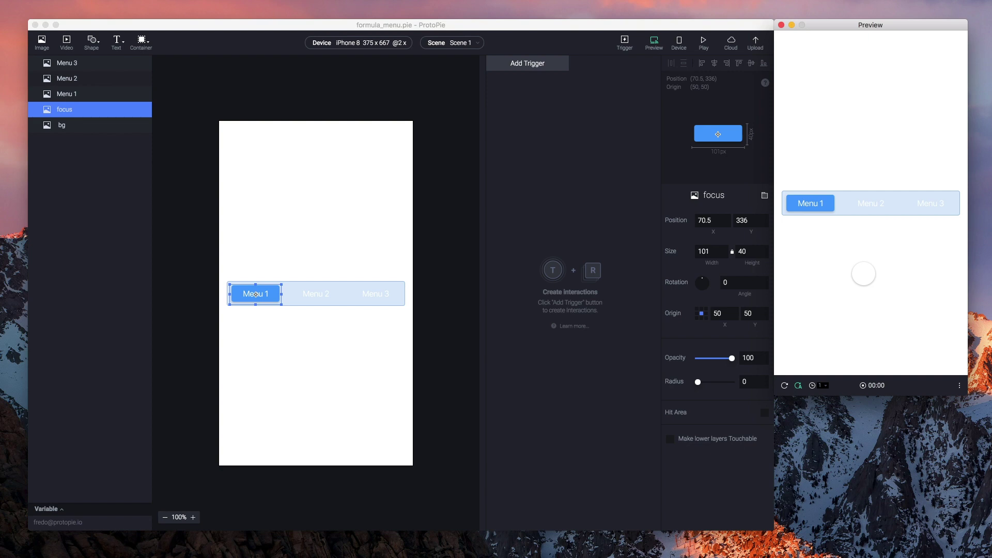
left_click(855, 202)
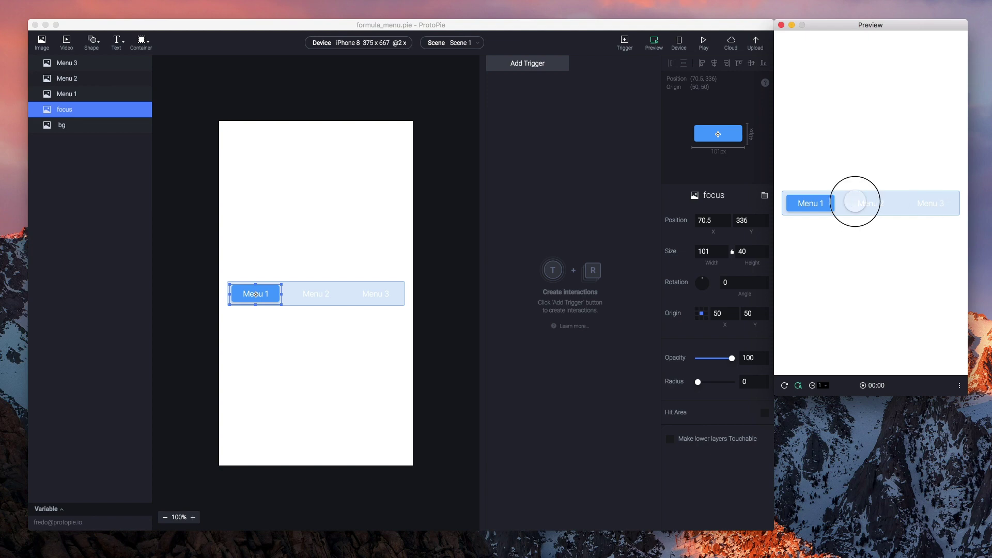
left_click(88, 155)
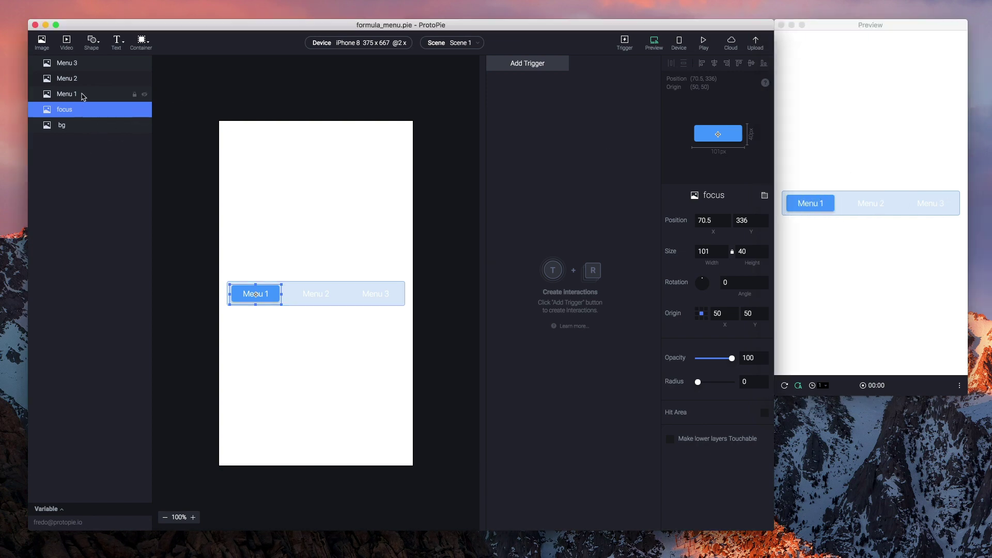
Step: Review the three menu layers individually and together, and compare the focus layer with the menu bar in the preview
left_click(82, 95)
left_click(79, 78)
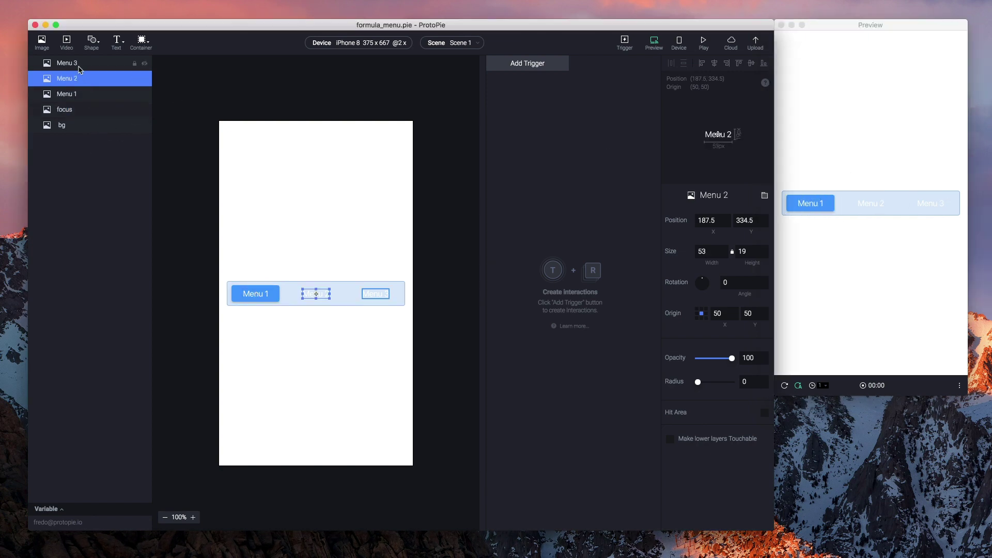
left_click(80, 67)
left_click(75, 96)
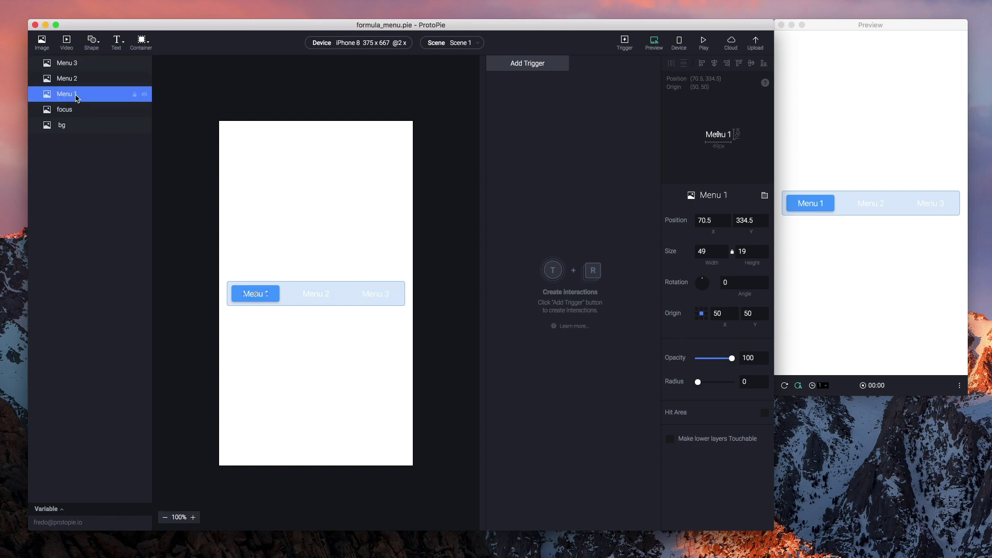
left_click(75, 80, "shift")
left_click(75, 69, "shift")
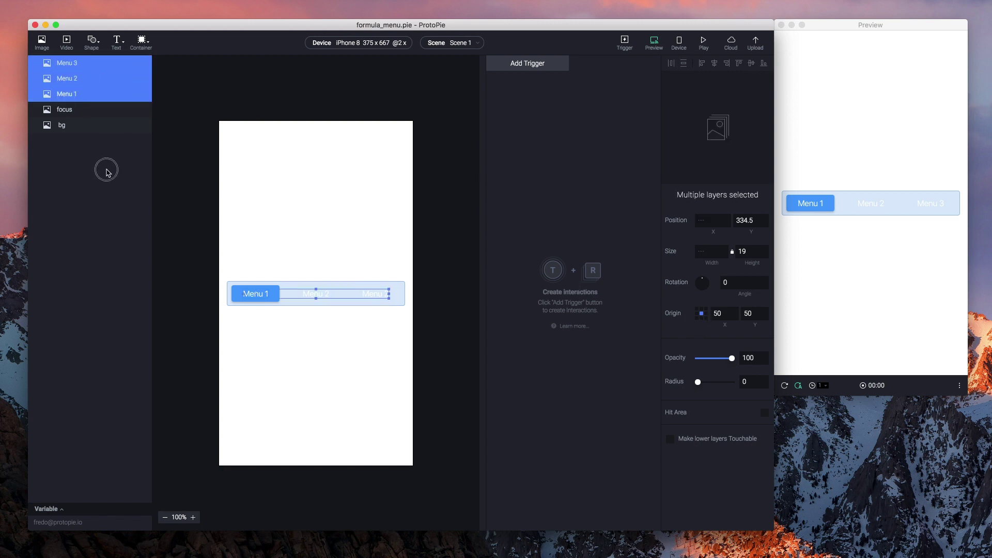
left_click(107, 169)
left_click(81, 115)
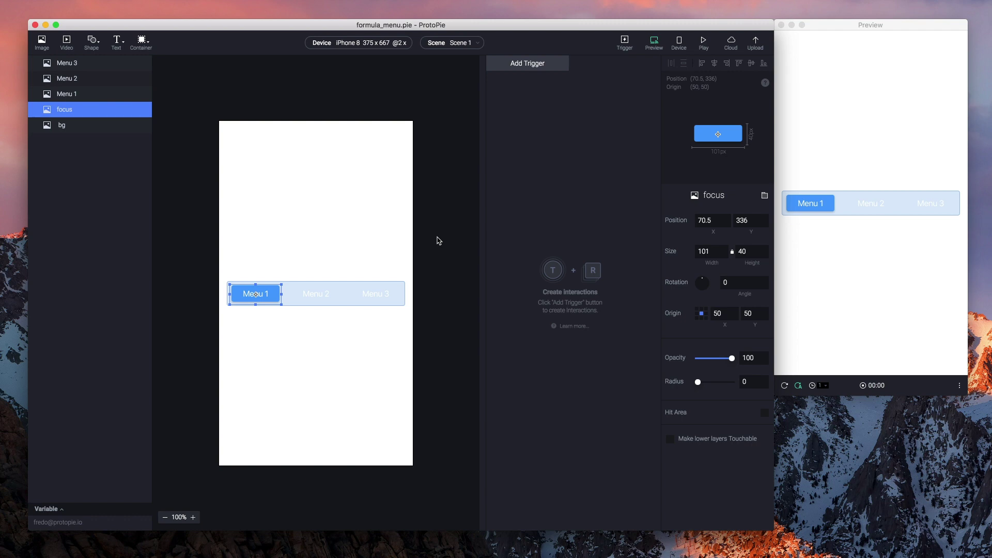
key("Escape")
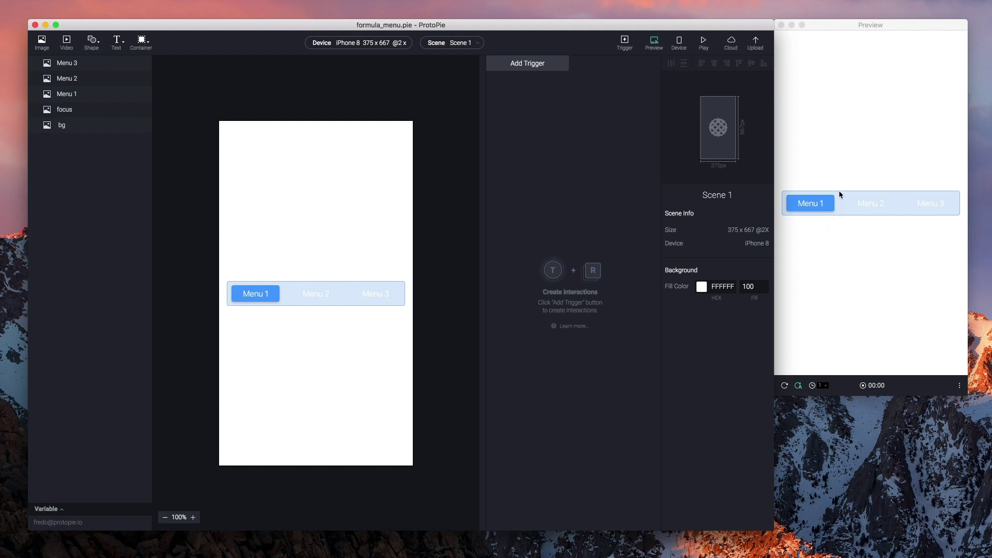
left_click(792, 202)
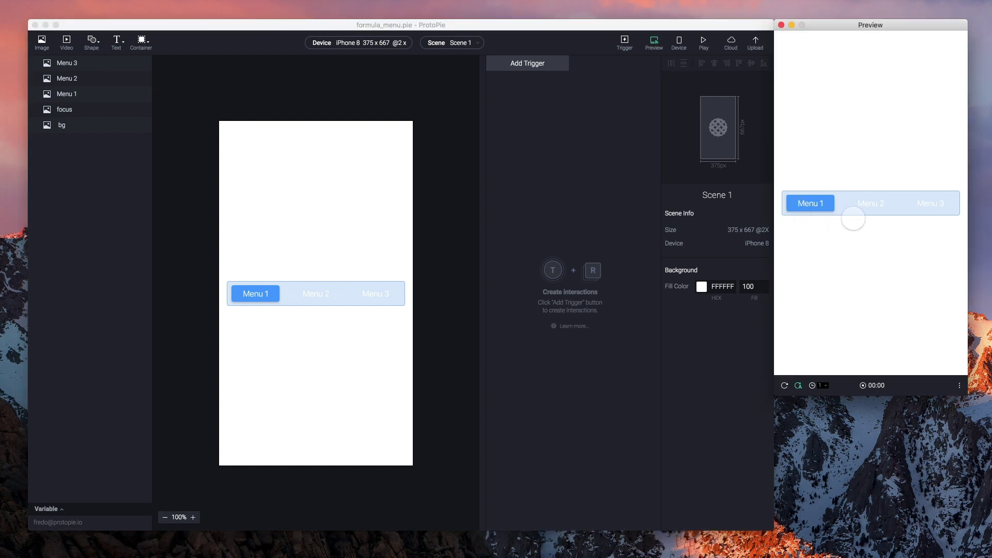
left_click(533, 150)
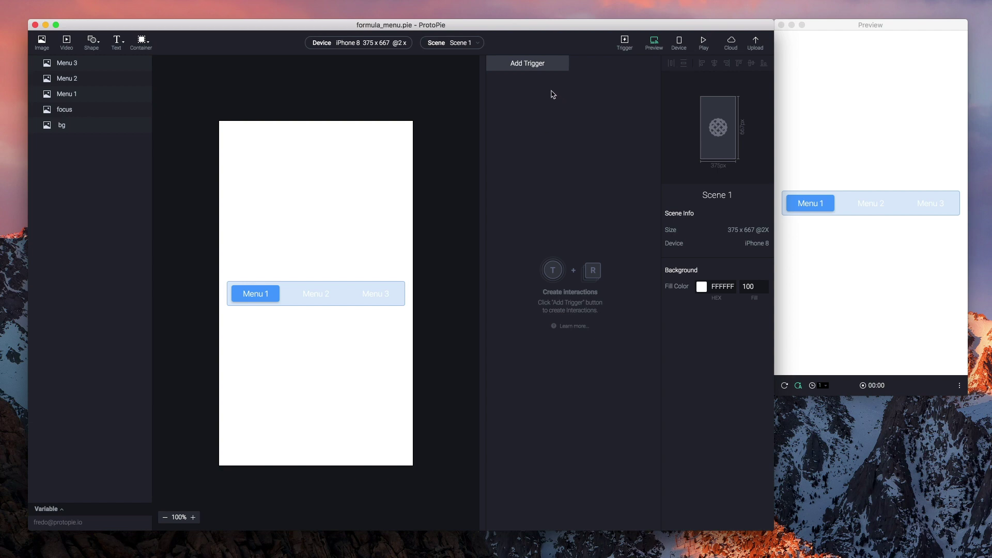
Step: Add a Tap trigger and assign it to the Menu 1 layer
left_click(516, 67)
left_click(514, 93)
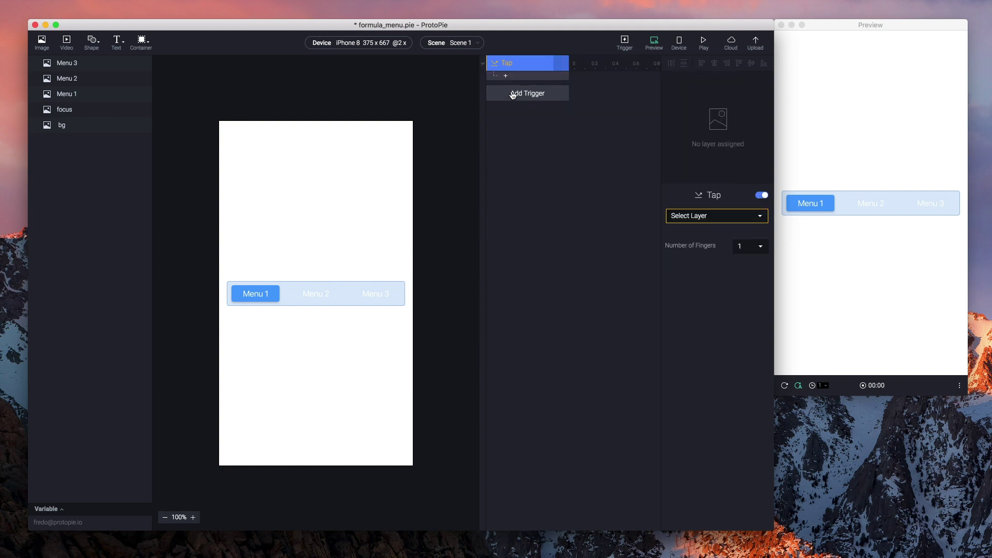
left_click(709, 219)
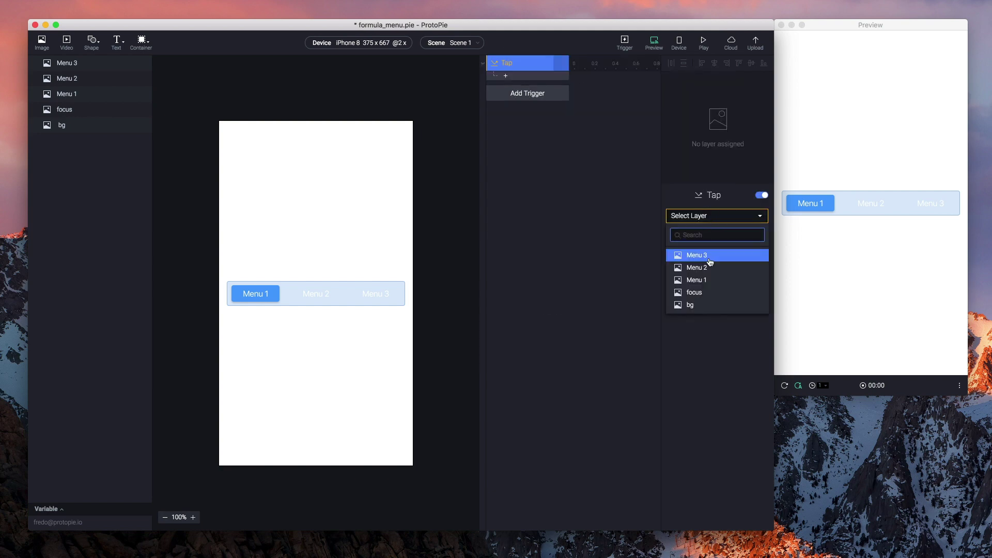
left_click(713, 279)
Step: Add a Move response to the Menu 1 tap and make it act on the focus layer
left_click(505, 76)
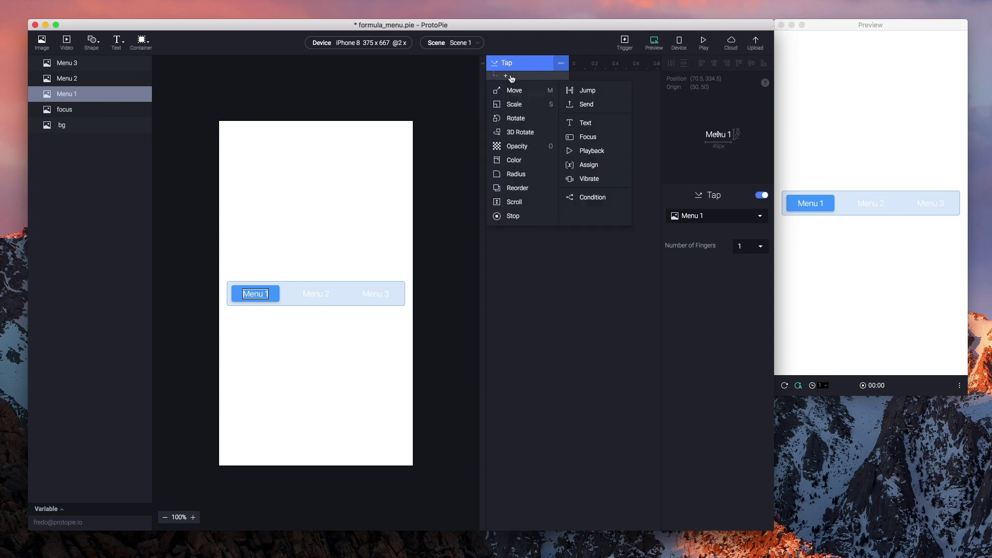
left_click(516, 91)
left_click(713, 216)
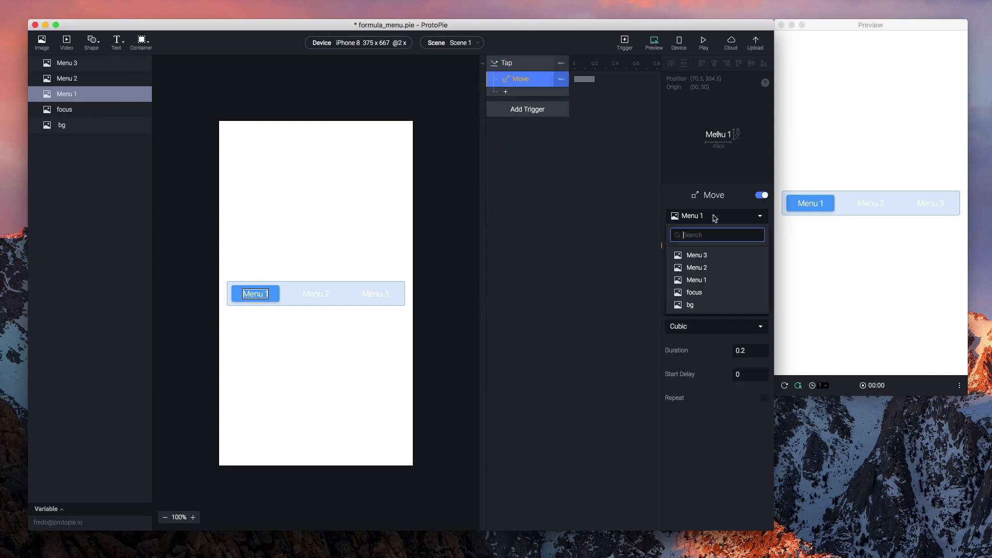
left_click(707, 293)
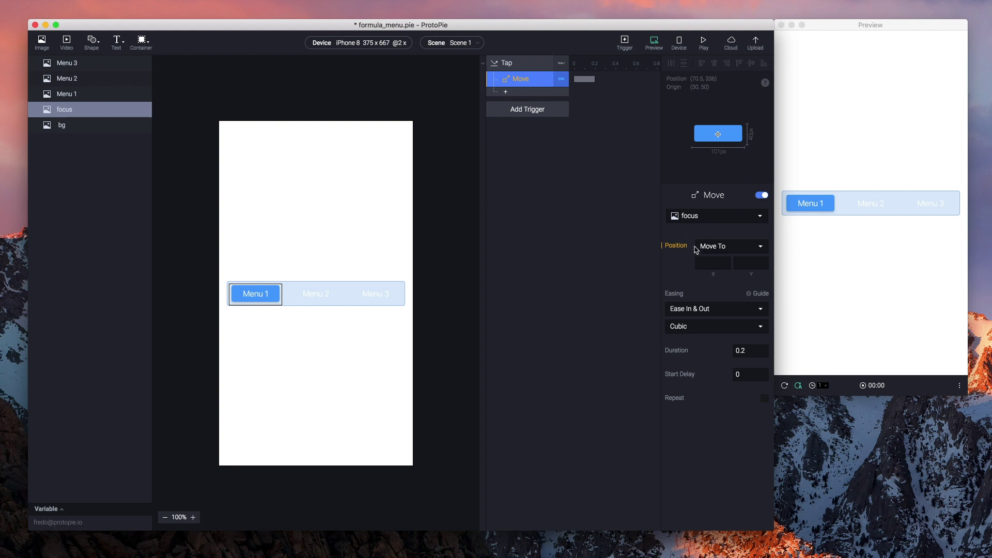
Step: Set the Move To X position of the focus layer's response to the formula `Menu 1`.x
left_click(710, 263)
left_click(718, 267)
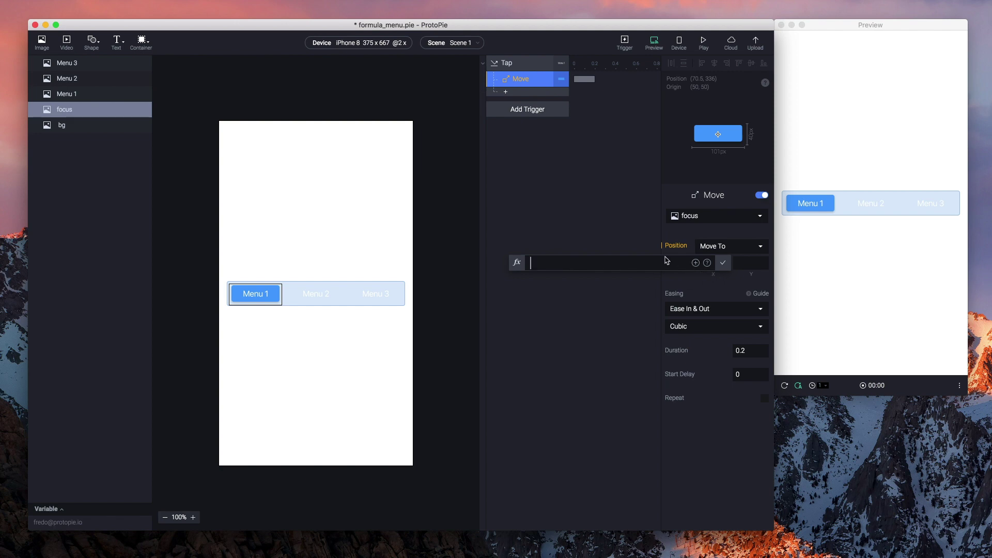
left_click(695, 262)
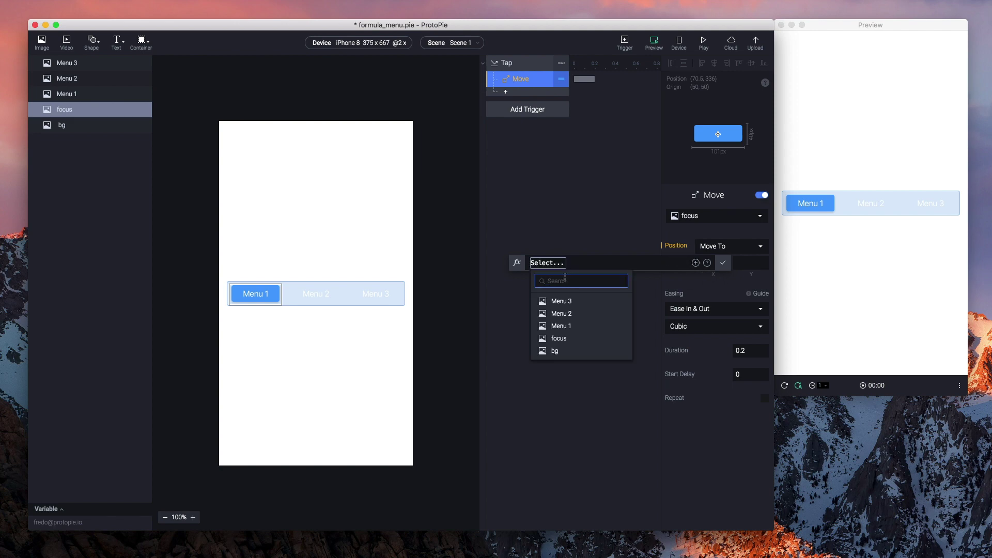
left_click(563, 325)
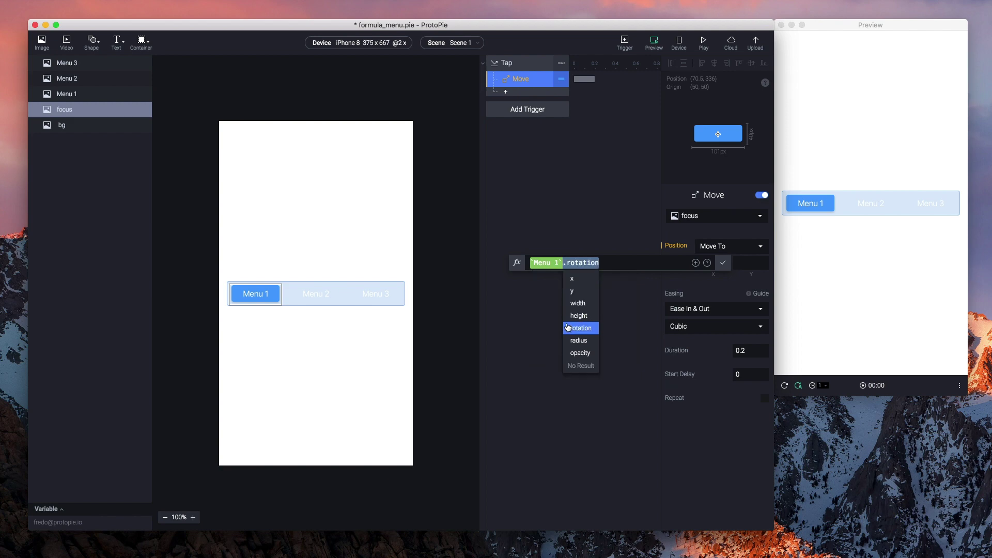
left_click(581, 281)
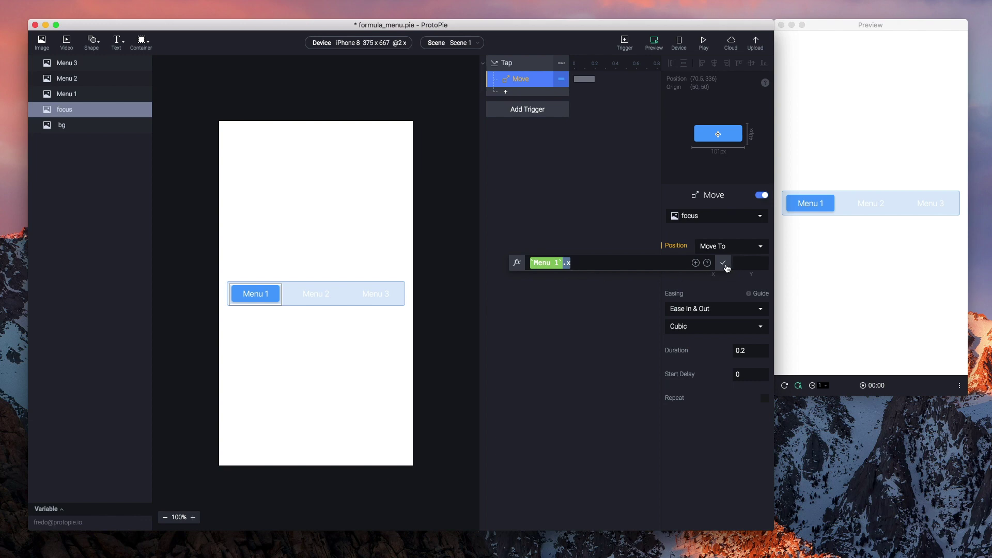
left_click(723, 264)
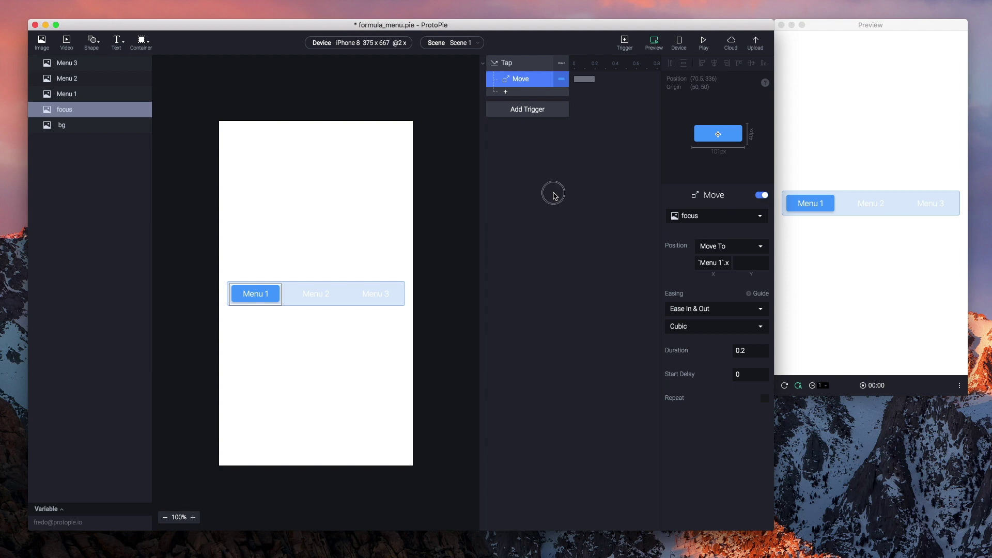
left_click(554, 195)
Step: Add a second Tap trigger and assign it to the Menu 2 layer
left_click(527, 110)
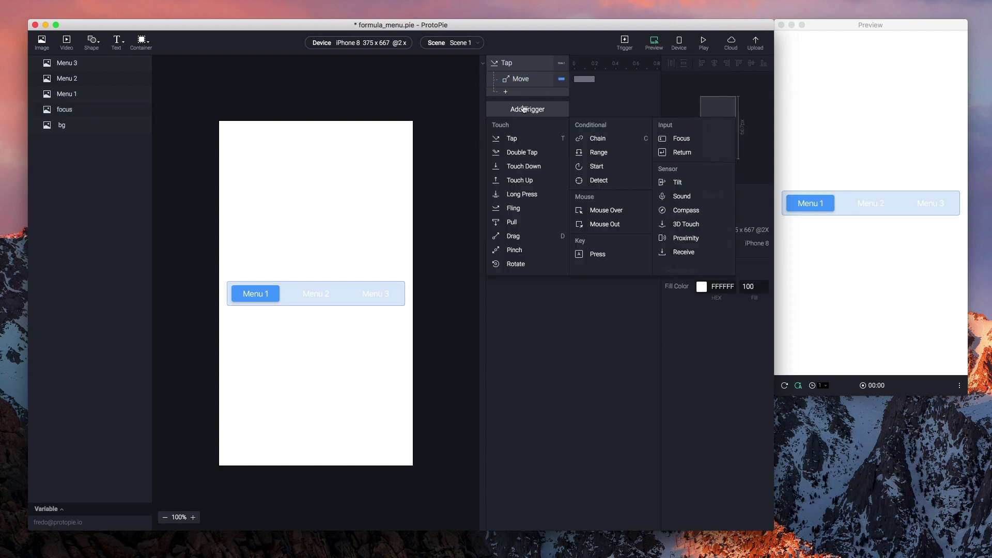
left_click(520, 137)
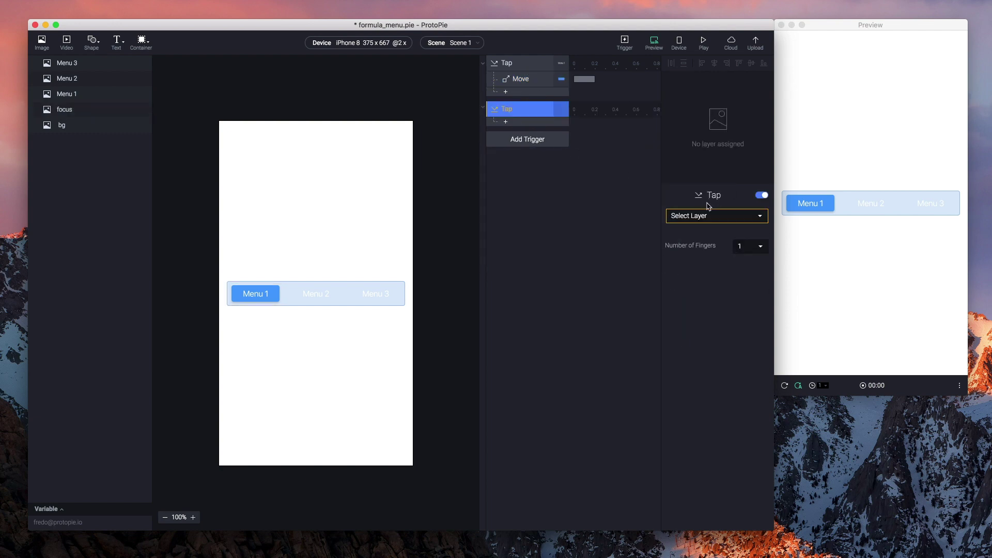
left_click(695, 216)
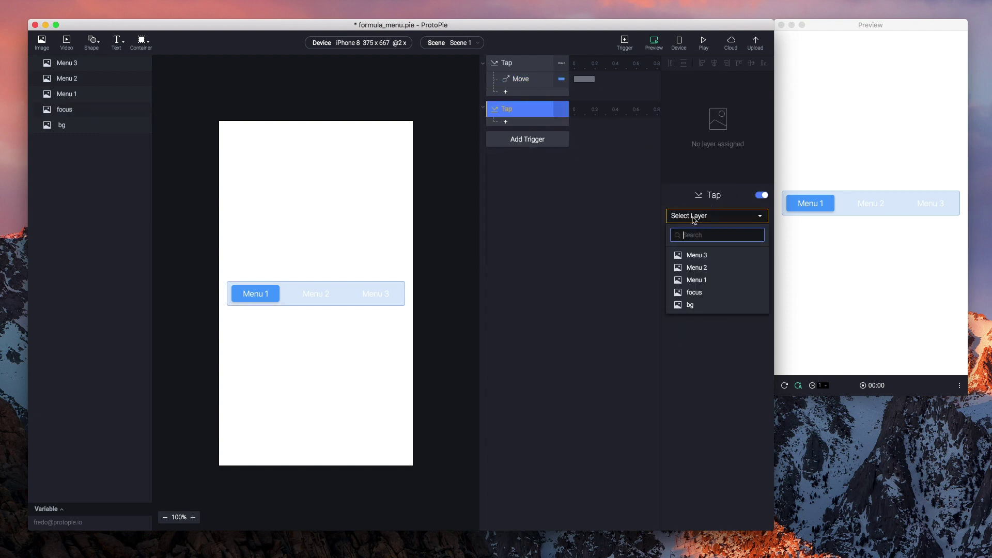
left_click(708, 269)
Step: Add a Move response to the Menu 2 tap with its Move To X position set to the formula `Menu 2`.x
left_click(517, 125)
left_click(515, 135)
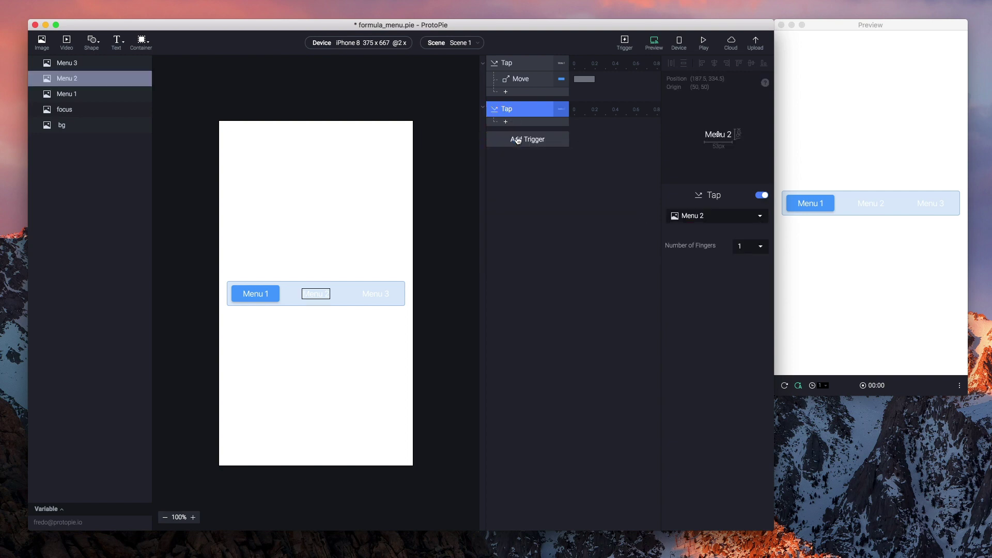
left_click(713, 262)
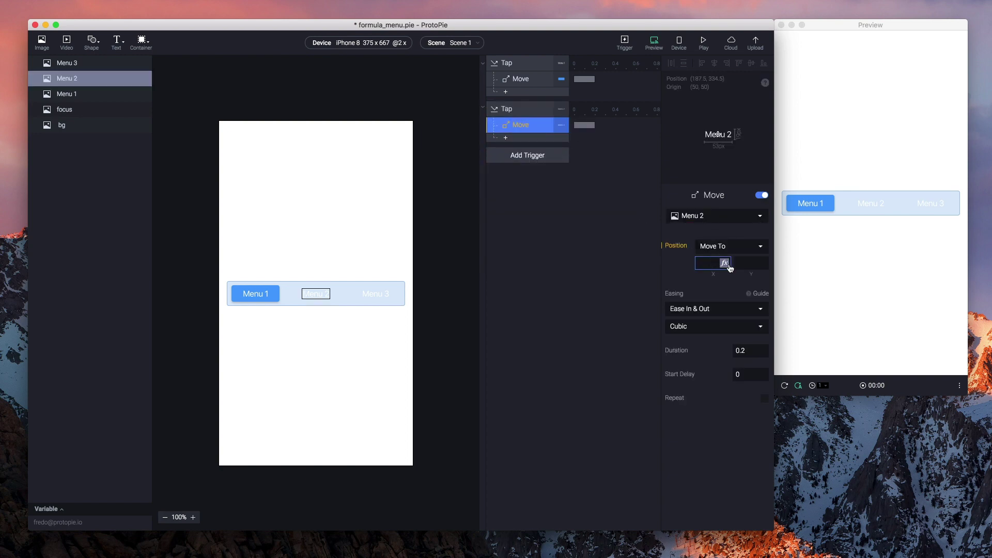
left_click(724, 264)
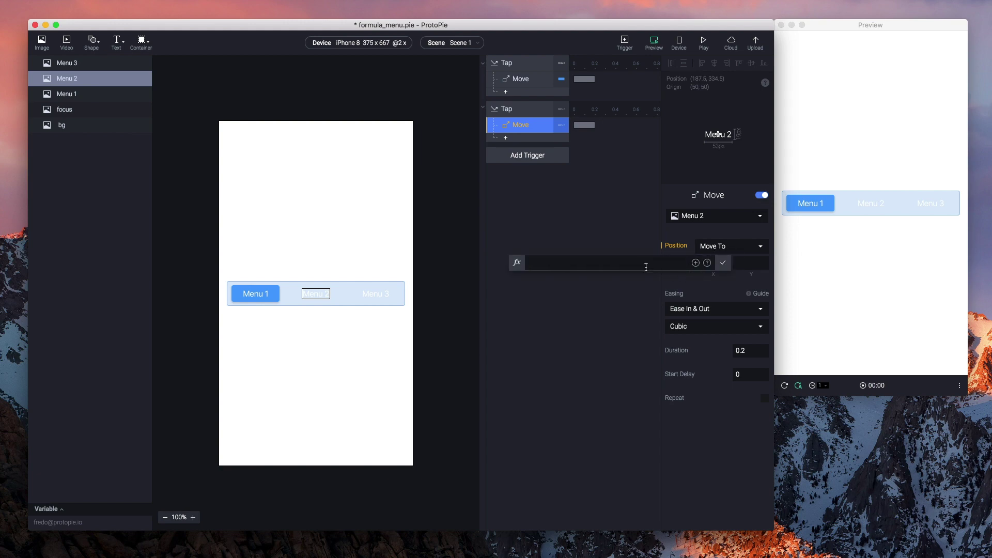
left_click(646, 267)
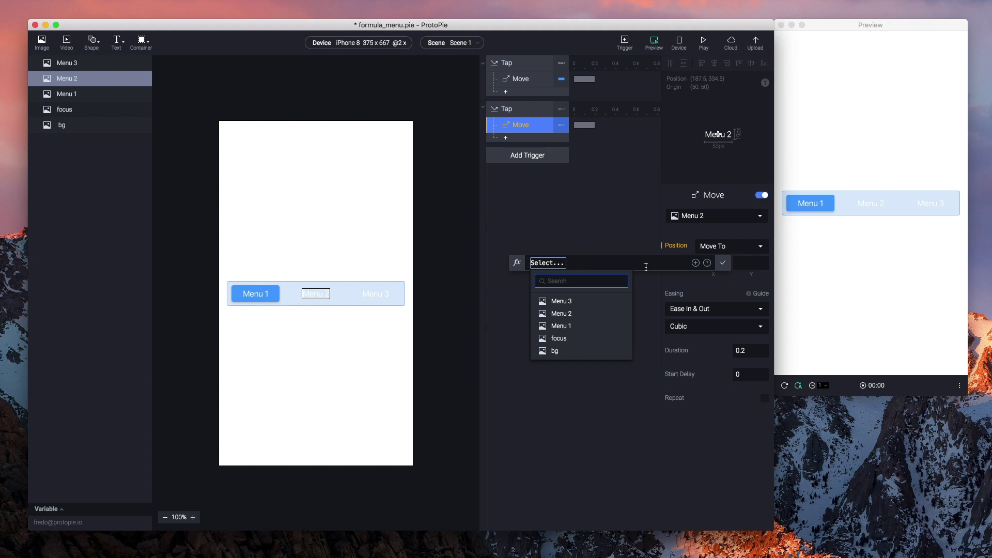
left_click(573, 315)
left_click(572, 315)
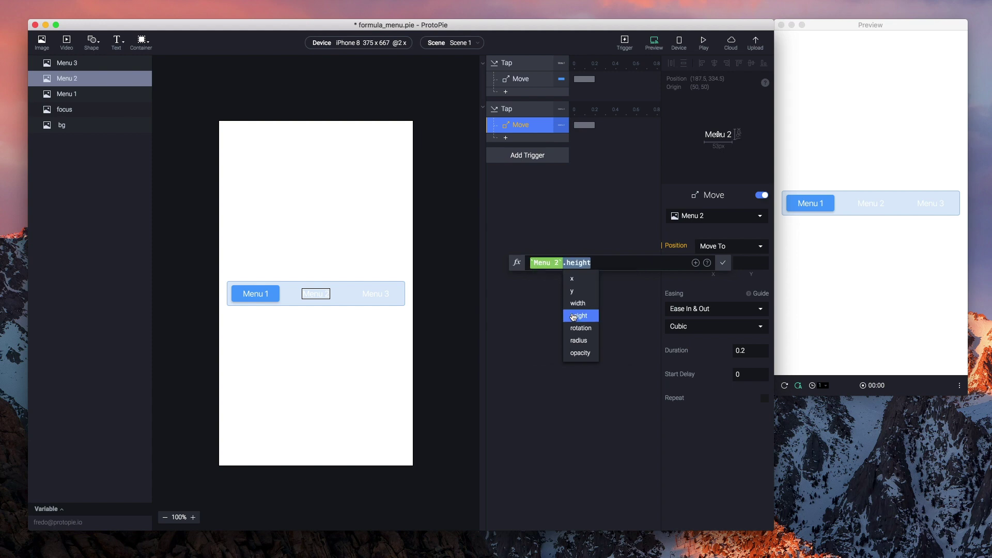
left_click(585, 279)
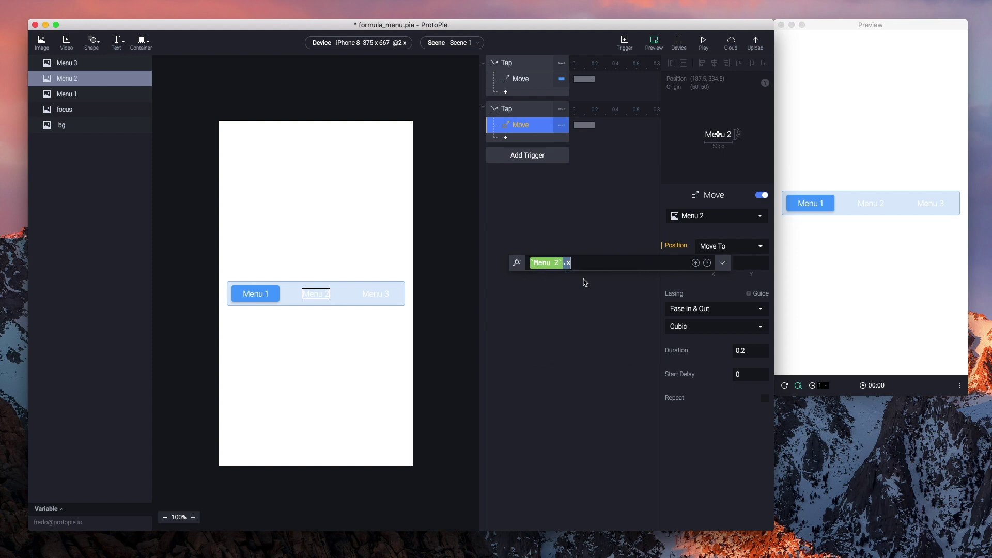
left_click(724, 267)
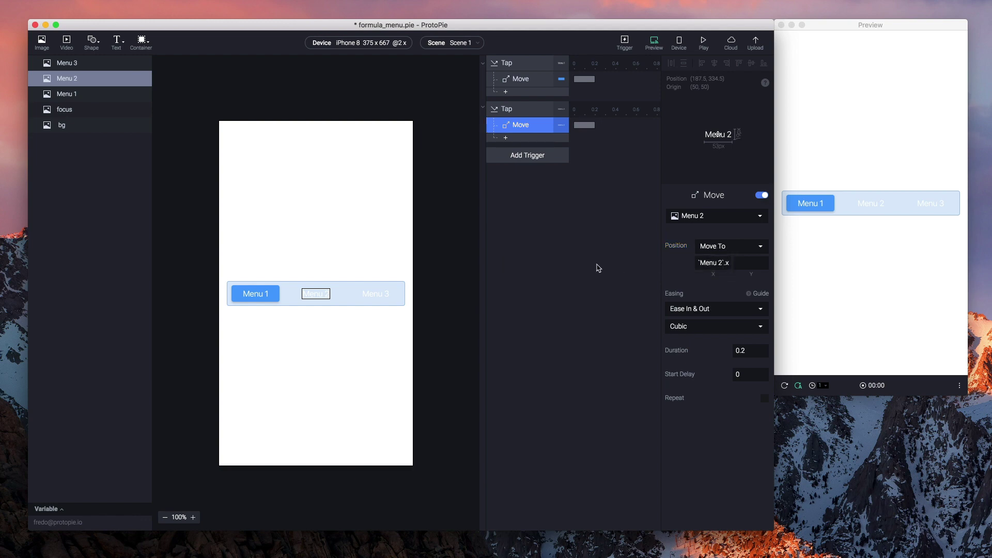
Step: Change the target layer of the Menu 2 tap's Move response to focus
left_click(698, 220)
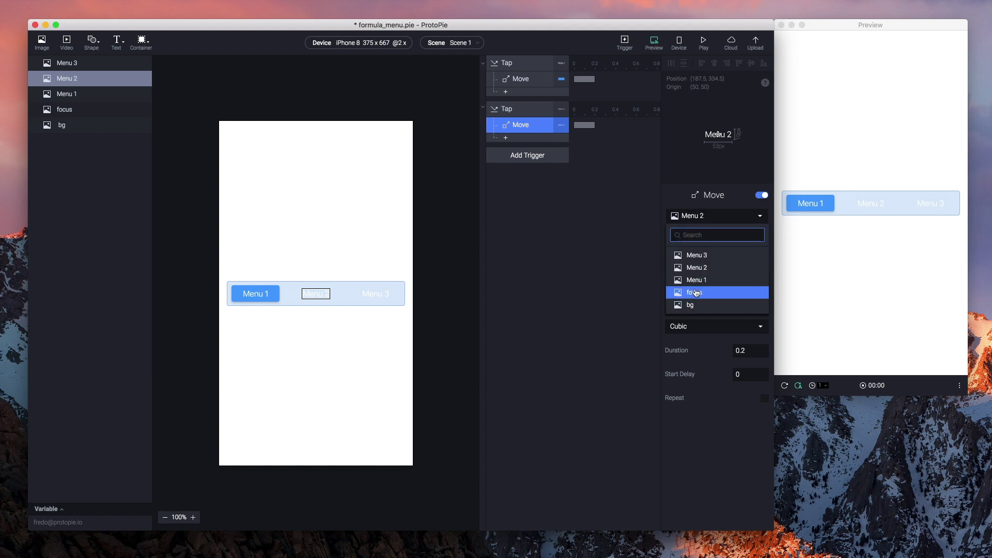
left_click(703, 292)
left_click(575, 270)
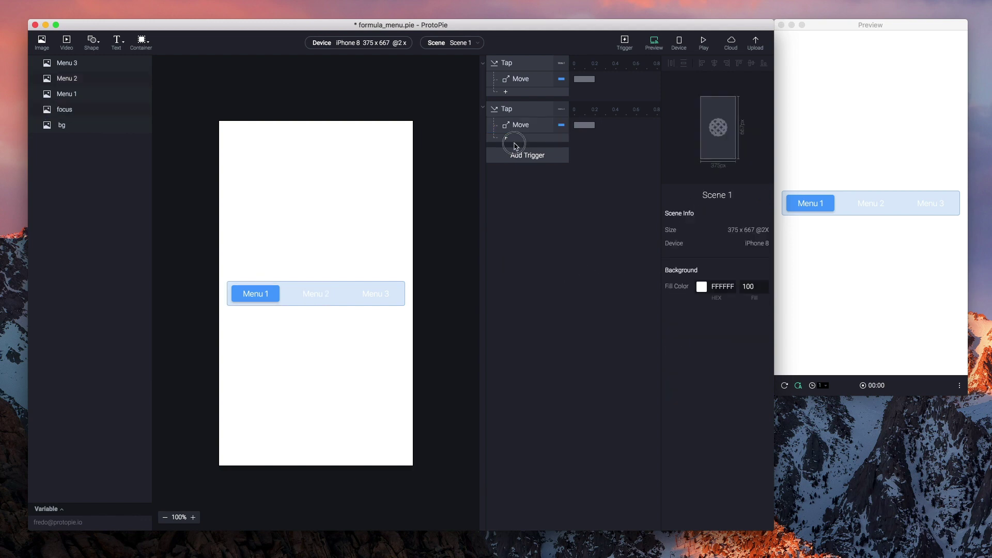
Step: Add a third Tap trigger and assign it to the Menu 3 layer
left_click(515, 156)
left_click(514, 184)
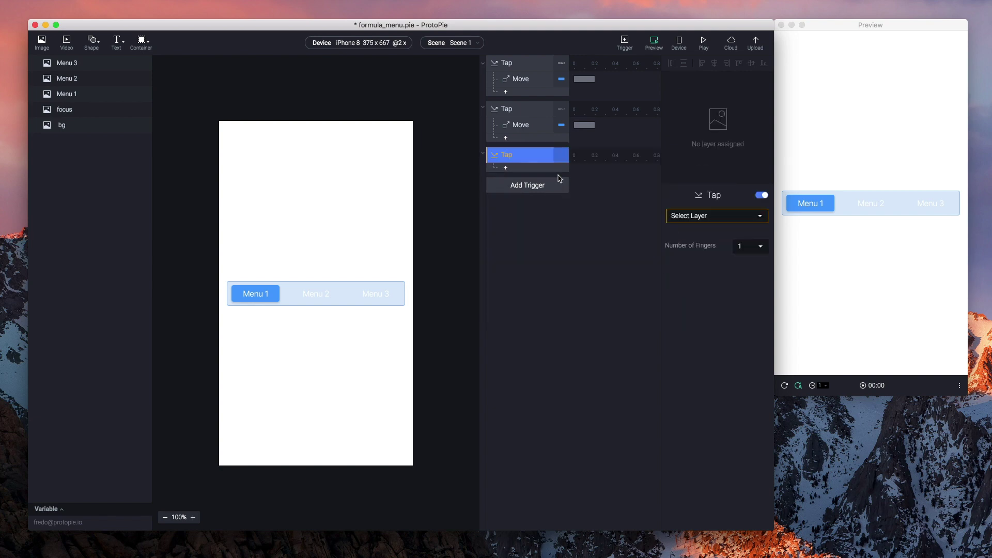
left_click(697, 217)
left_click(723, 261)
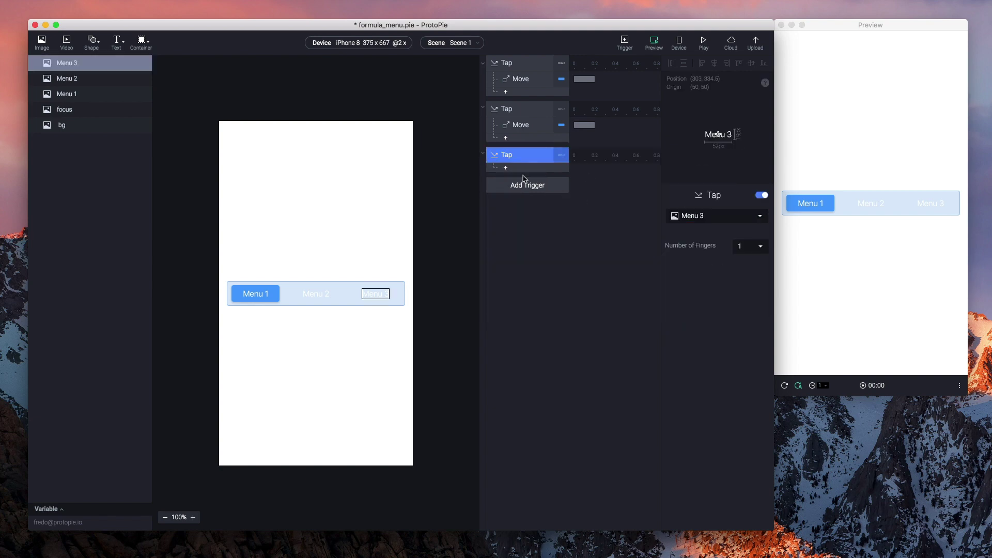
Step: Add a Move response to the Menu 3 tap with its Move To X position set to the formula `Menu 3`.x
left_click(506, 168)
left_click(533, 191)
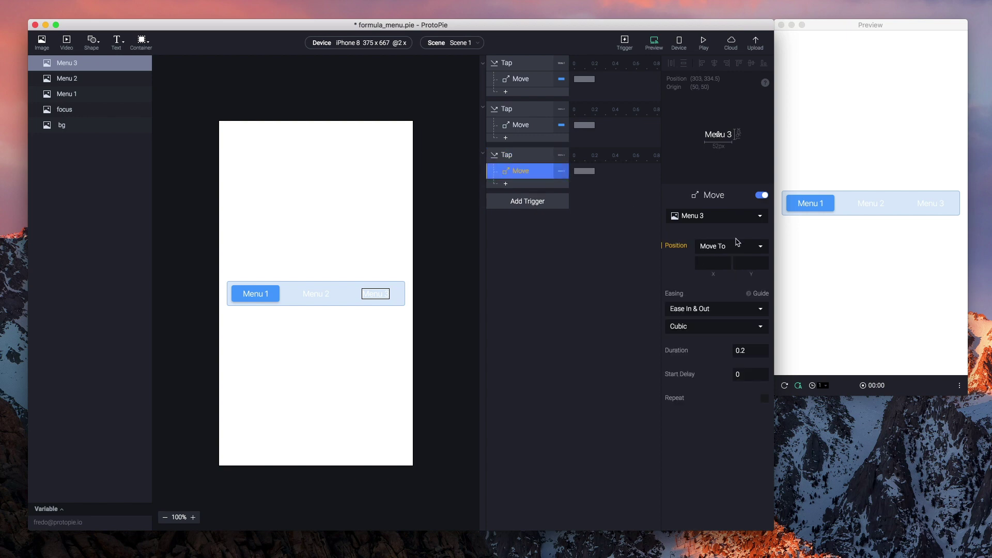
left_click(711, 262)
left_click(725, 263)
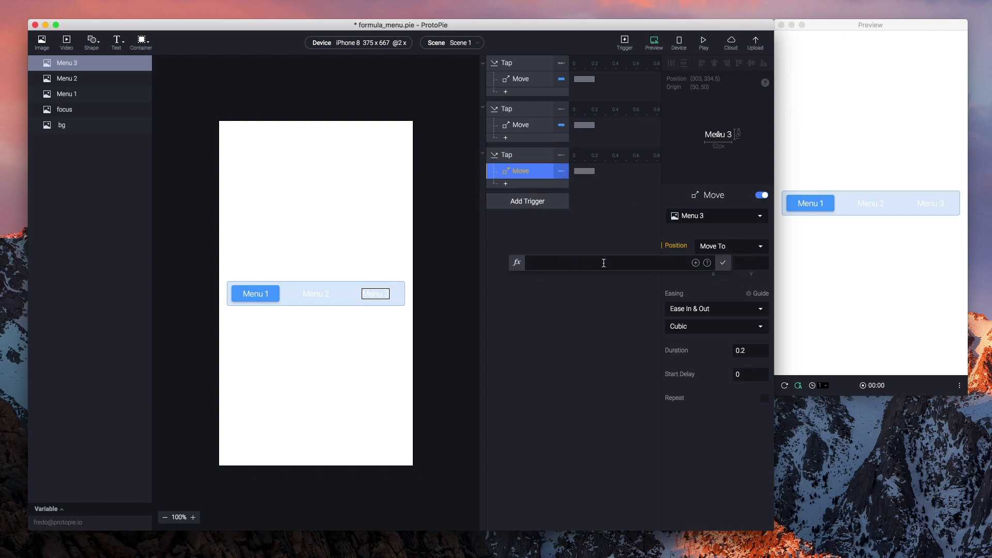
left_click(696, 262)
left_click(563, 302)
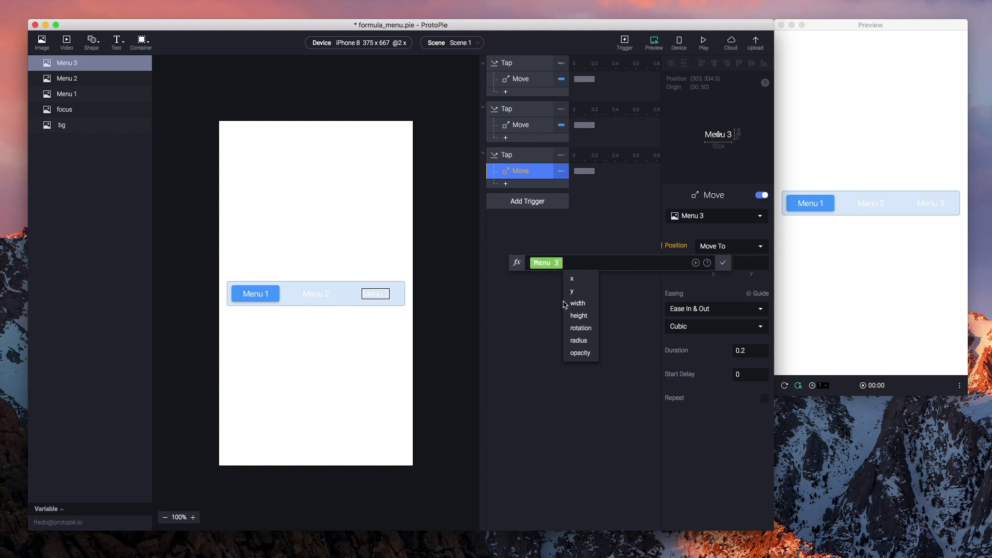
left_click(579, 282)
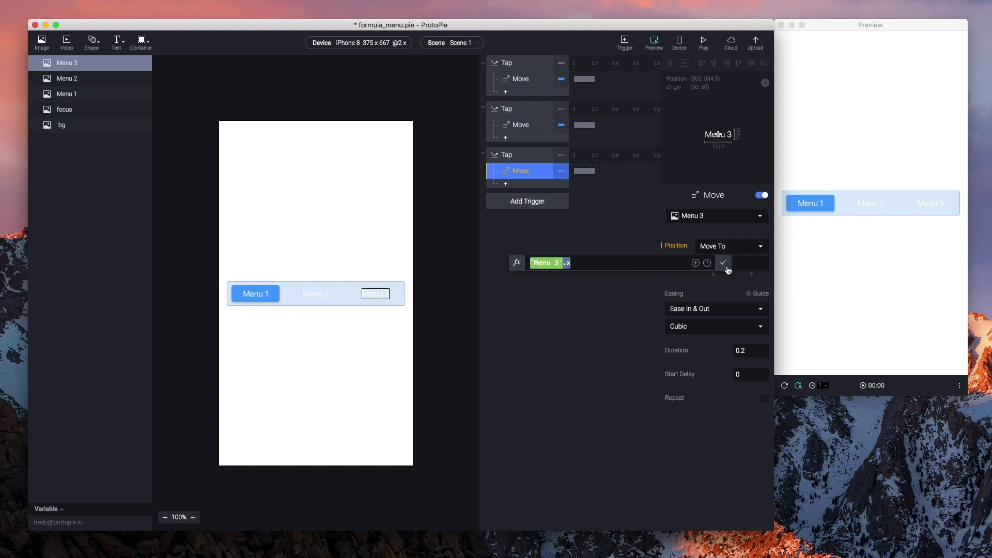
left_click(726, 267)
Step: Change the target layer of the Menu 3 tap's Move response to focus
left_click(721, 219)
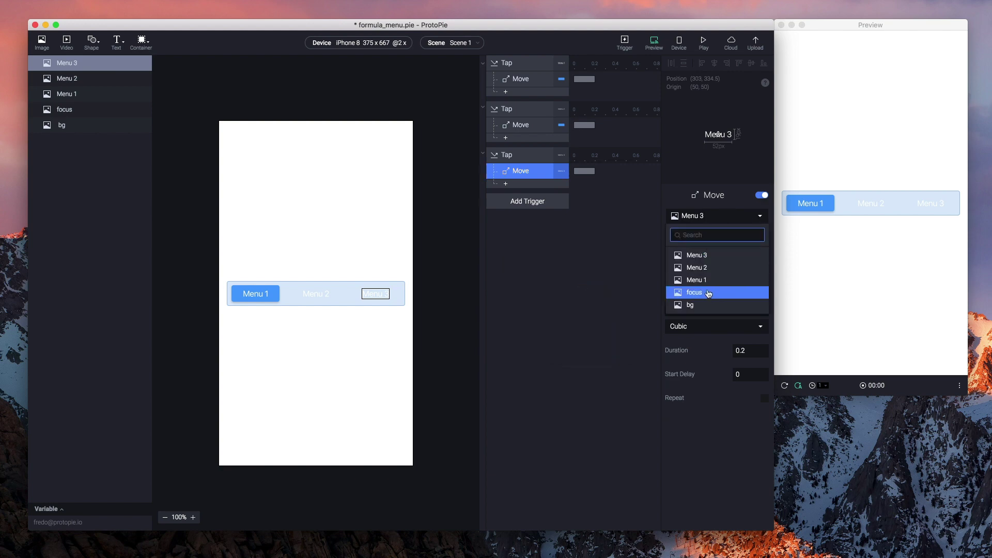
left_click(708, 293)
left_click(584, 279)
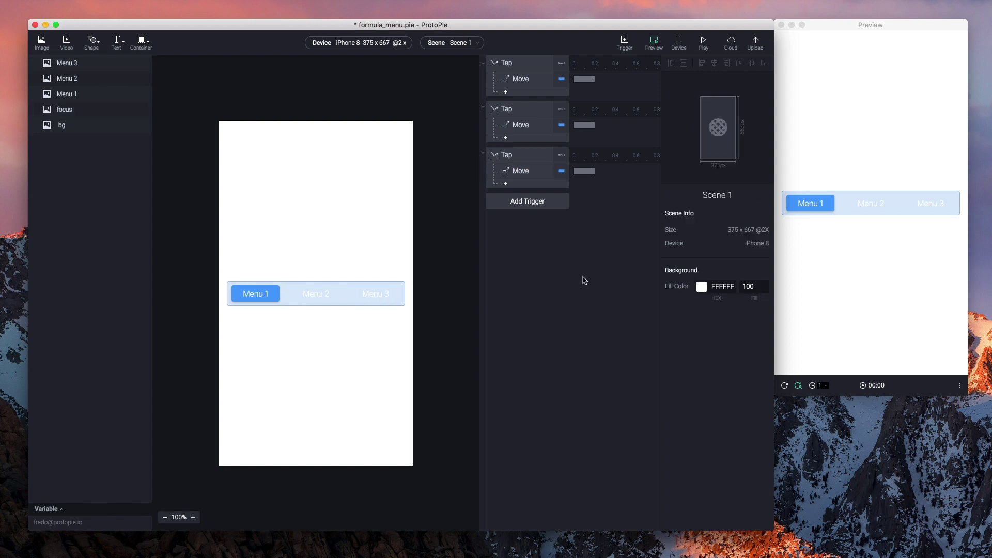
Step: Review the target layer and X formula of the Move responses under all three Tap triggers
left_click(522, 82)
left_click(533, 127)
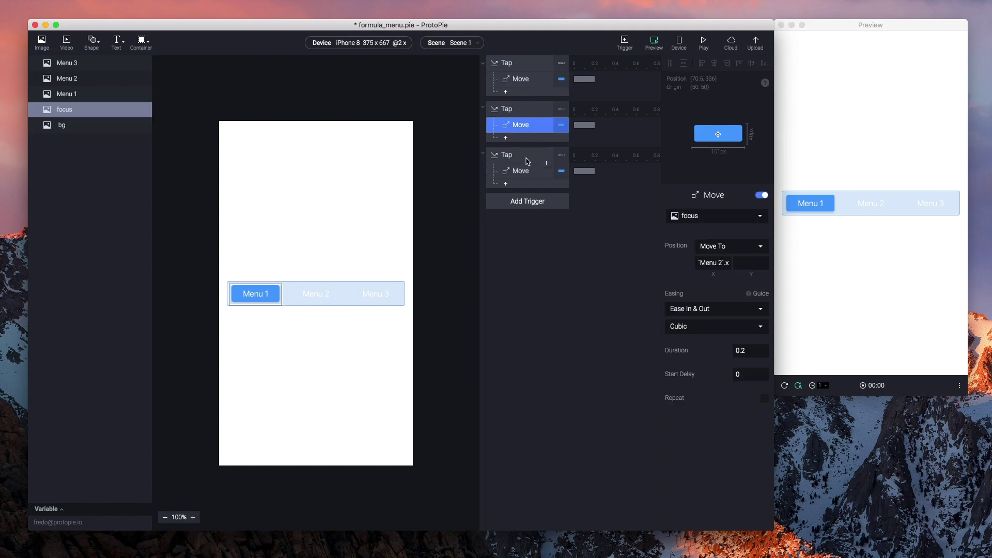
left_click(527, 173)
left_click(559, 277)
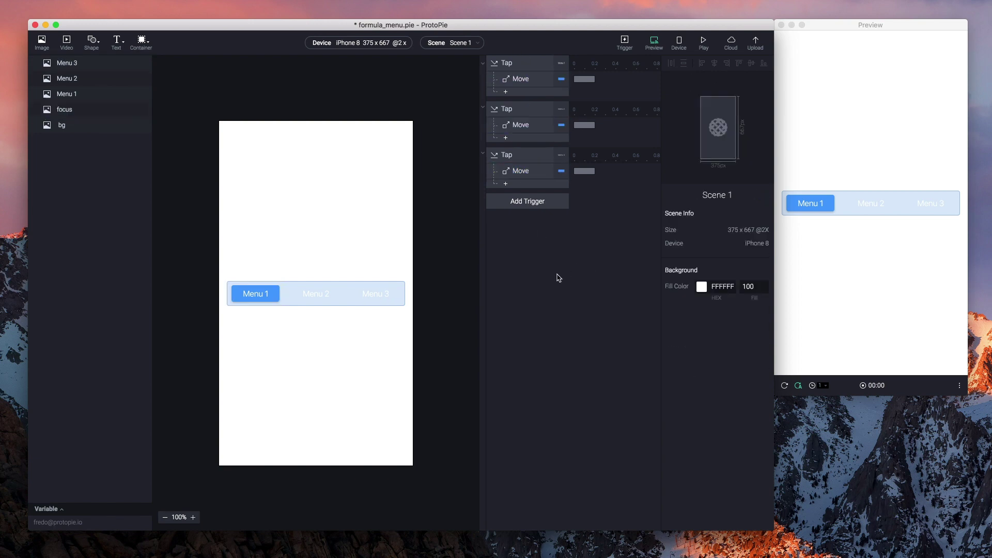
Step: Test the tab menu in the preview by repeatedly switching between Menu 1, Menu 2 and Menu 3
left_click(857, 284)
left_click(877, 208)
left_click(928, 207)
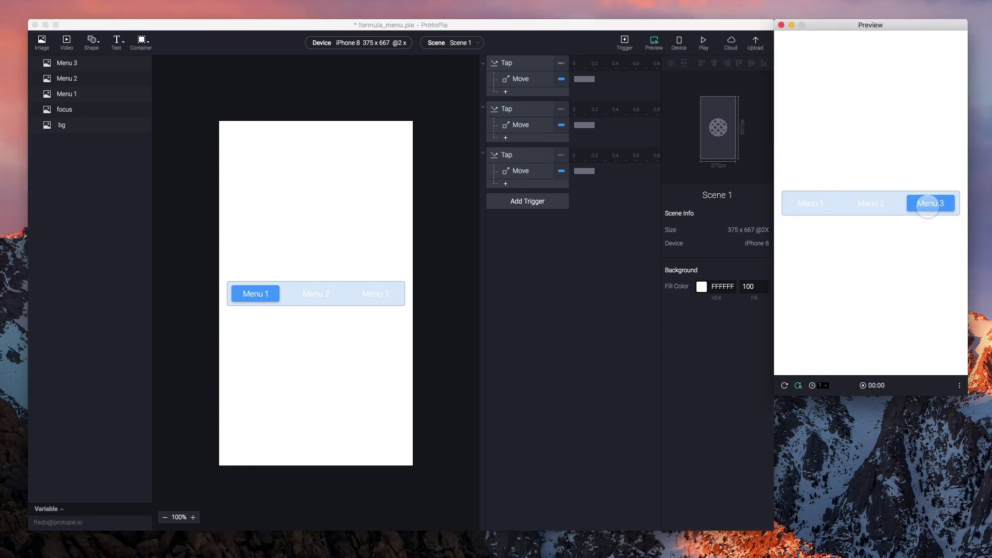
left_click(801, 203)
left_click(885, 203)
left_click(927, 205)
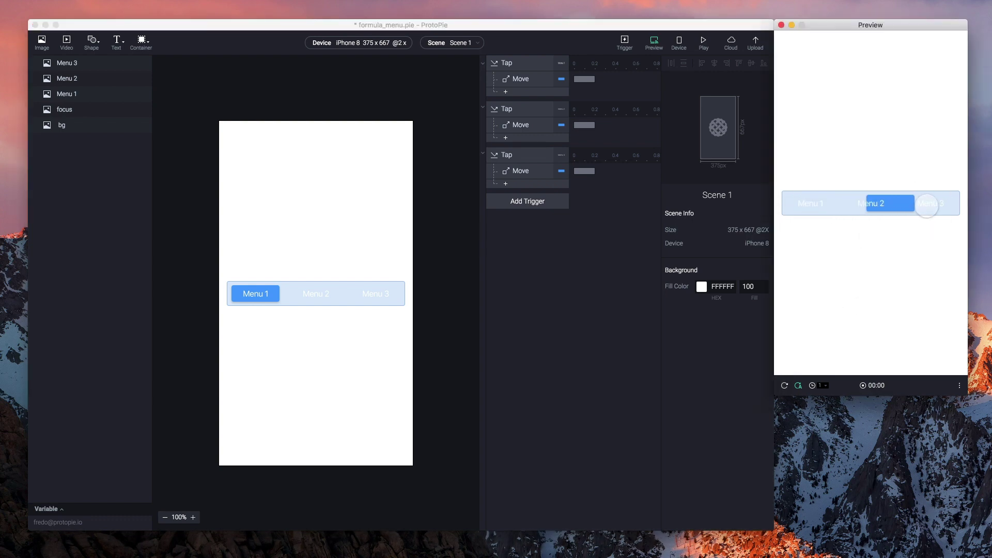
left_click(872, 203)
left_click(808, 202)
left_click(885, 206)
left_click(929, 205)
left_click(873, 205)
left_click(832, 205)
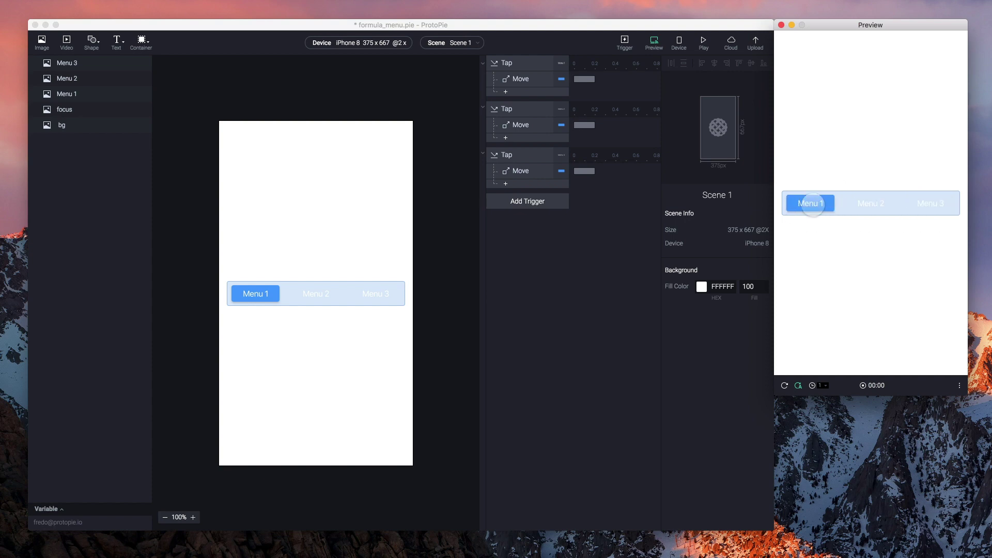
left_click(873, 206)
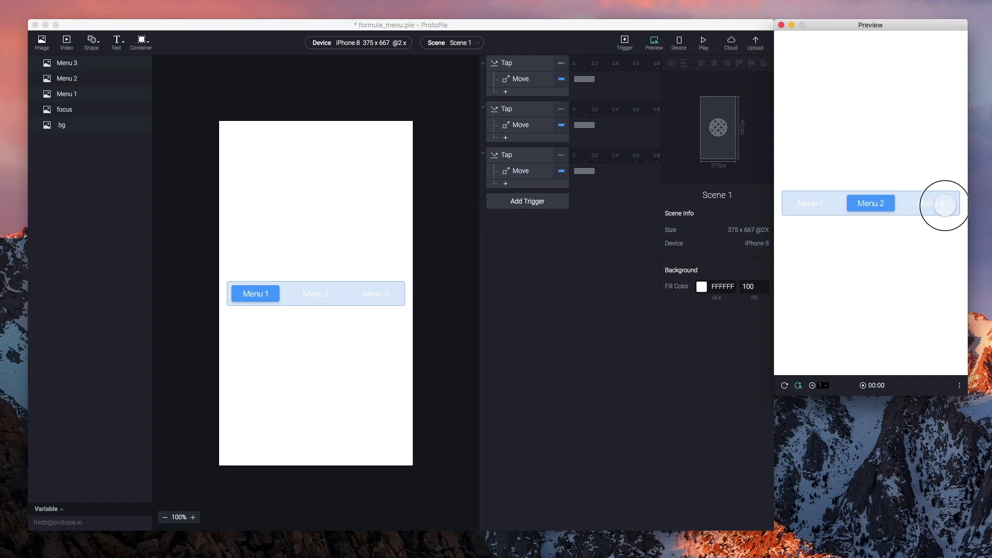
left_click(925, 202)
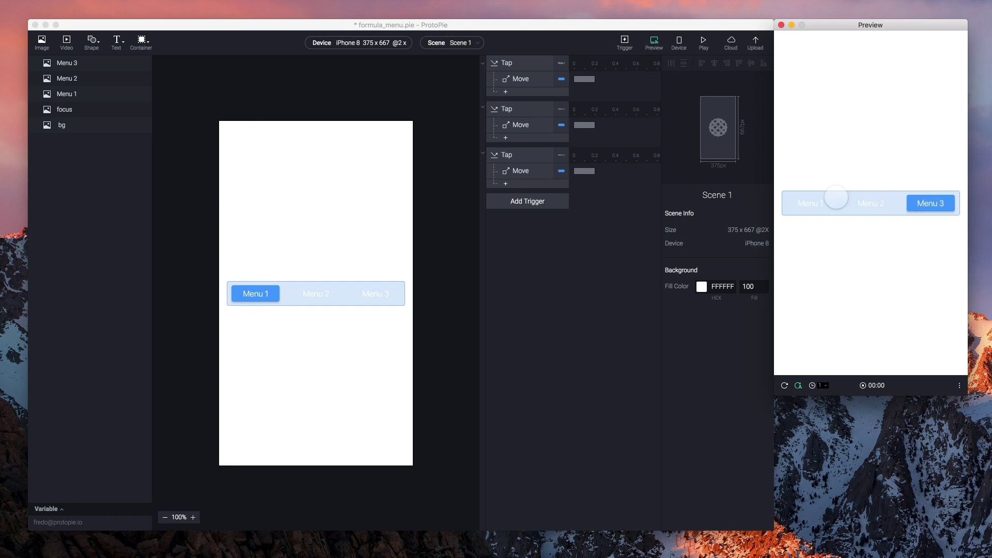
left_click(812, 208)
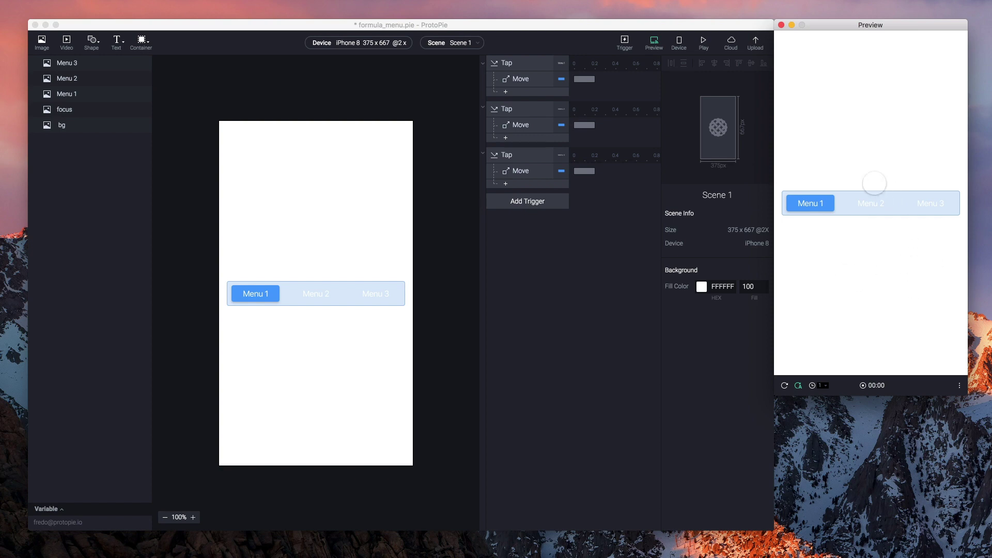
left_click(884, 203)
left_click(934, 204)
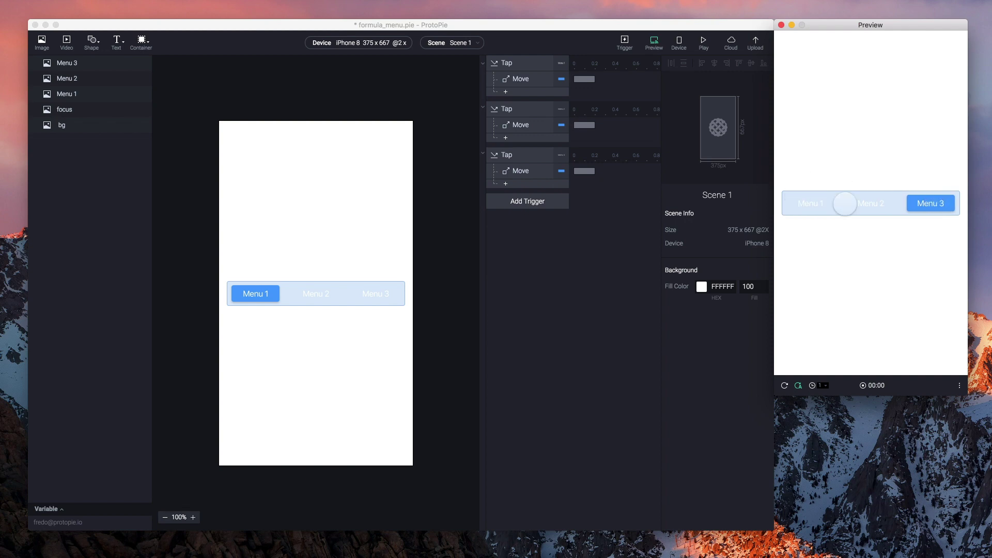
left_click(803, 205)
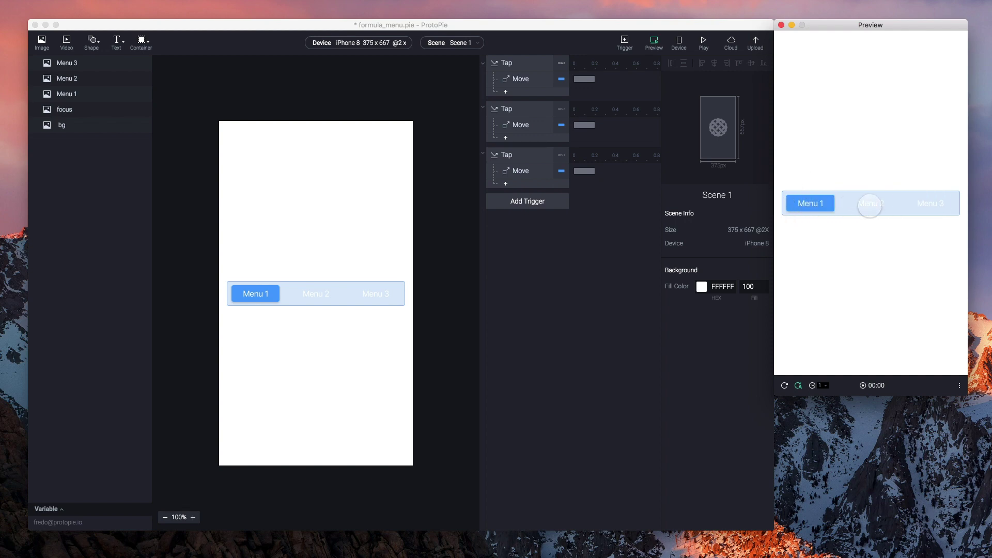
left_click(870, 205)
left_click(943, 205)
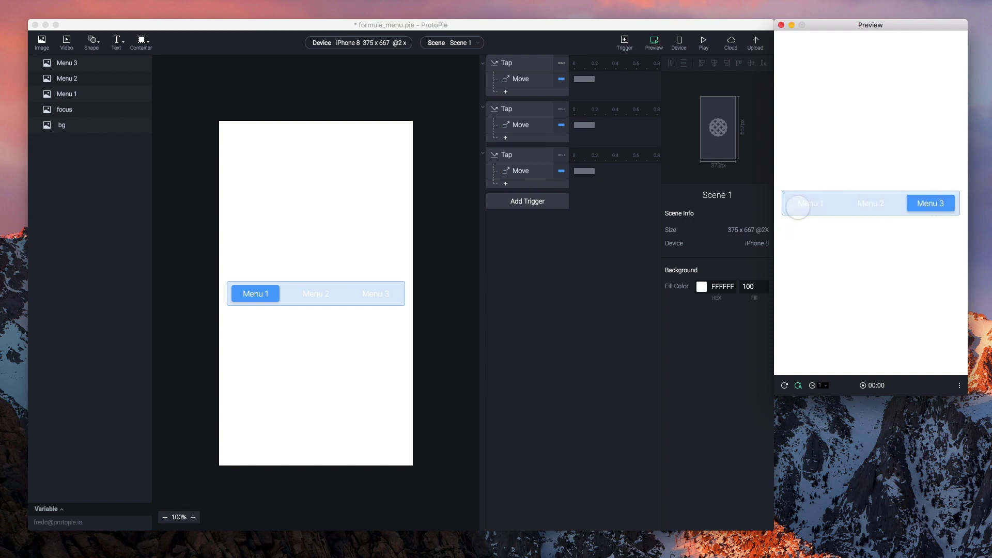